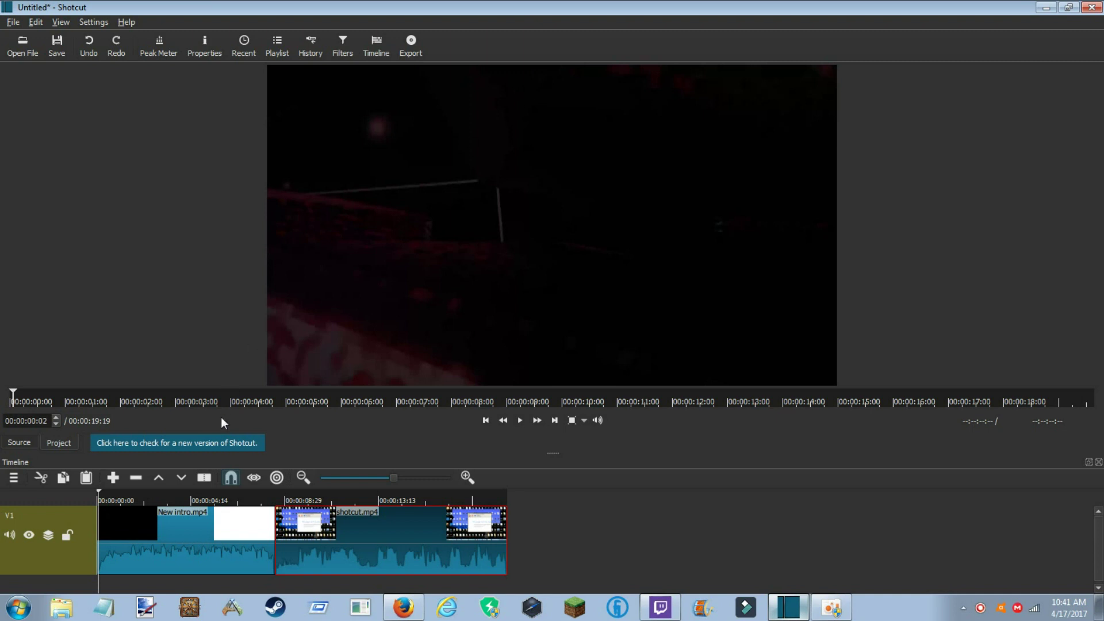
Step: Return the playhead to the timeline start and close the stray browser window
left_click(99, 492)
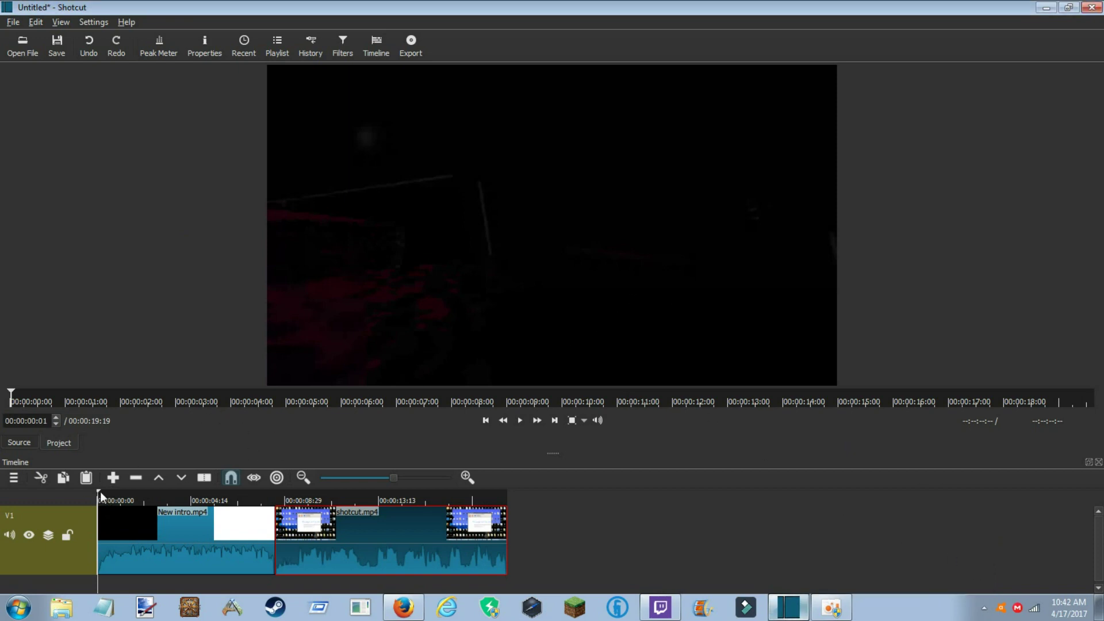
mouse_move(99, 492)
left_mouse_down()
mouse_move(125, 492)
mouse_move(102, 492)
left_mouse_up()
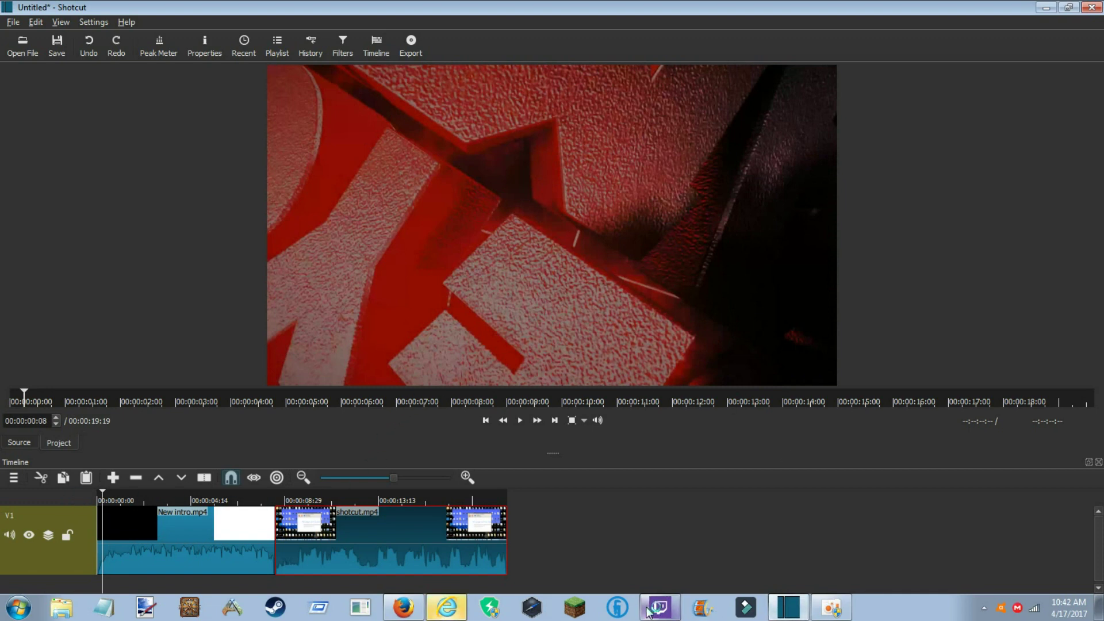
right_click(444, 608)
left_click(429, 605)
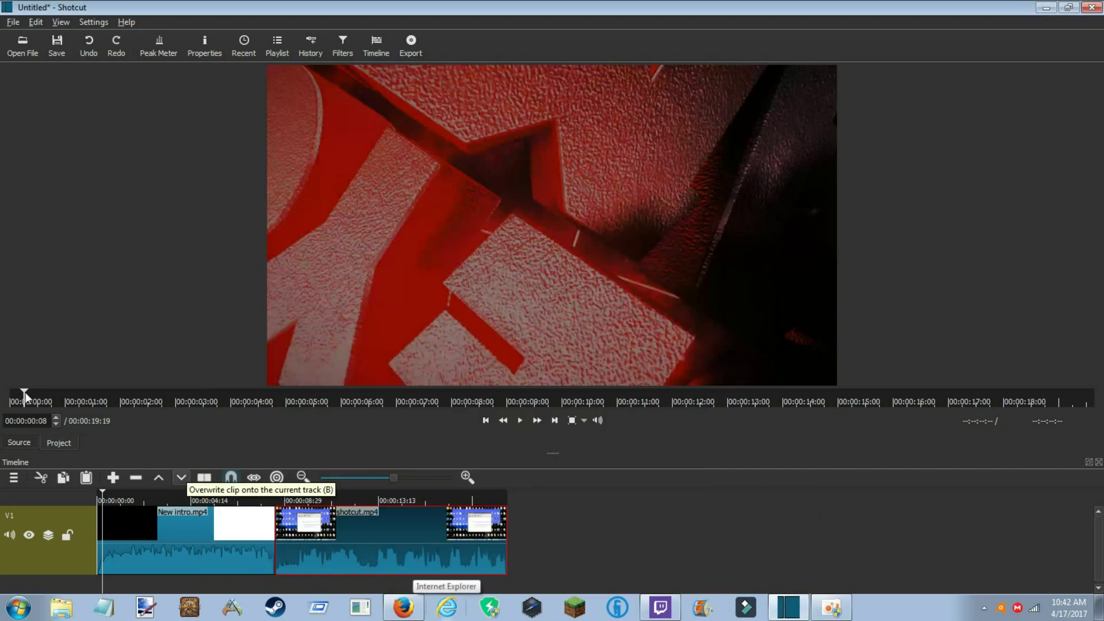
left_click_drag(19, 391, 8, 393)
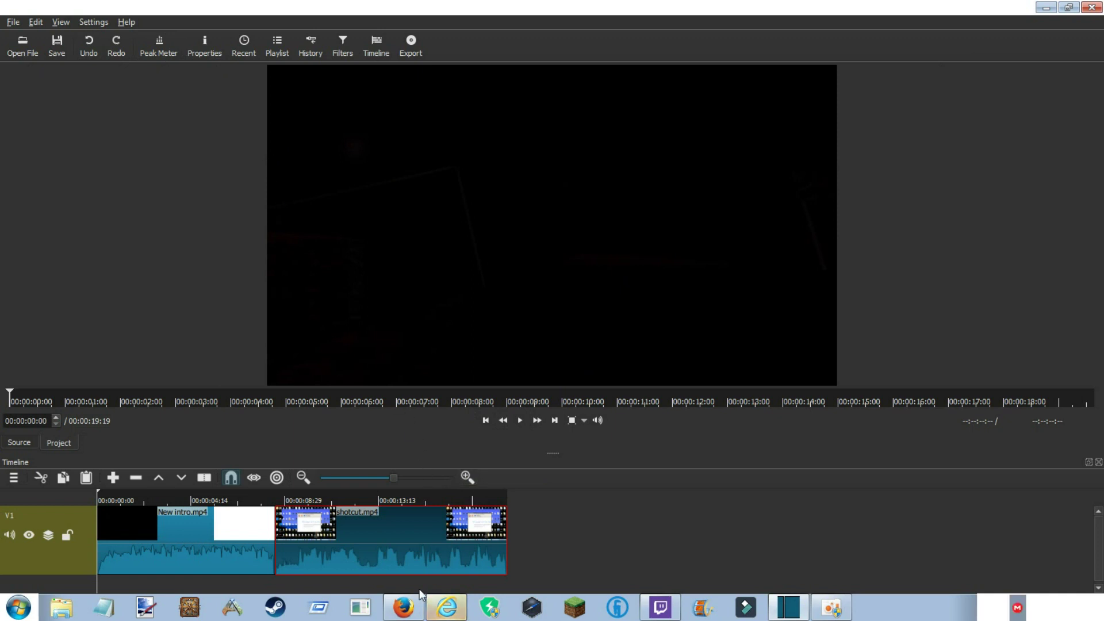
right_click(446, 608)
left_click(429, 574)
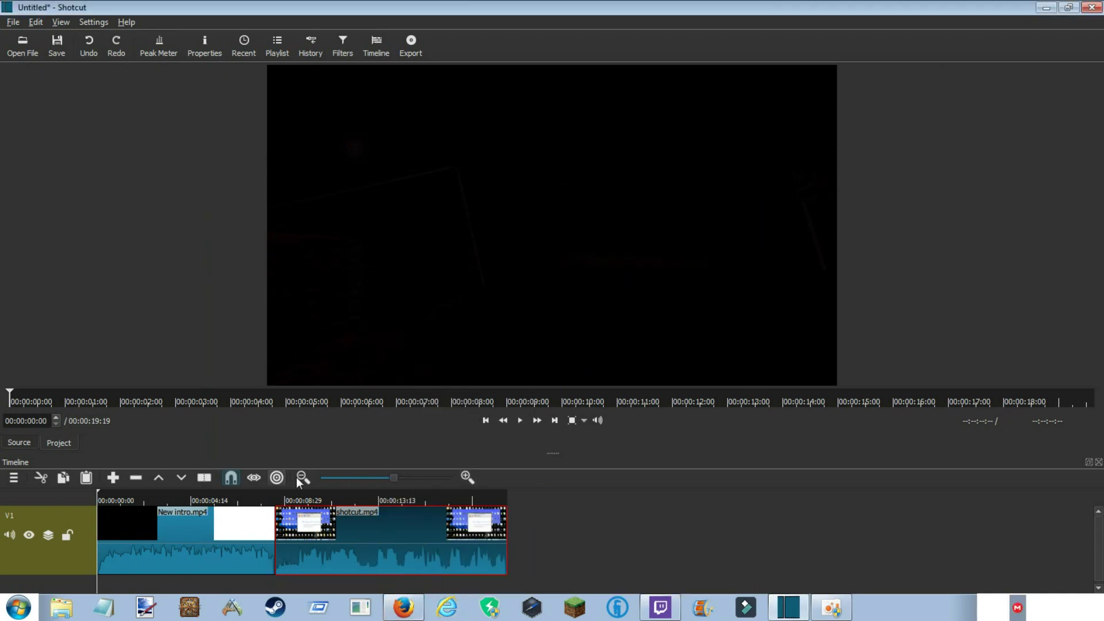
Step: Preview the timeline from the start, stop it, and rewind near the beginning
left_click(520, 420)
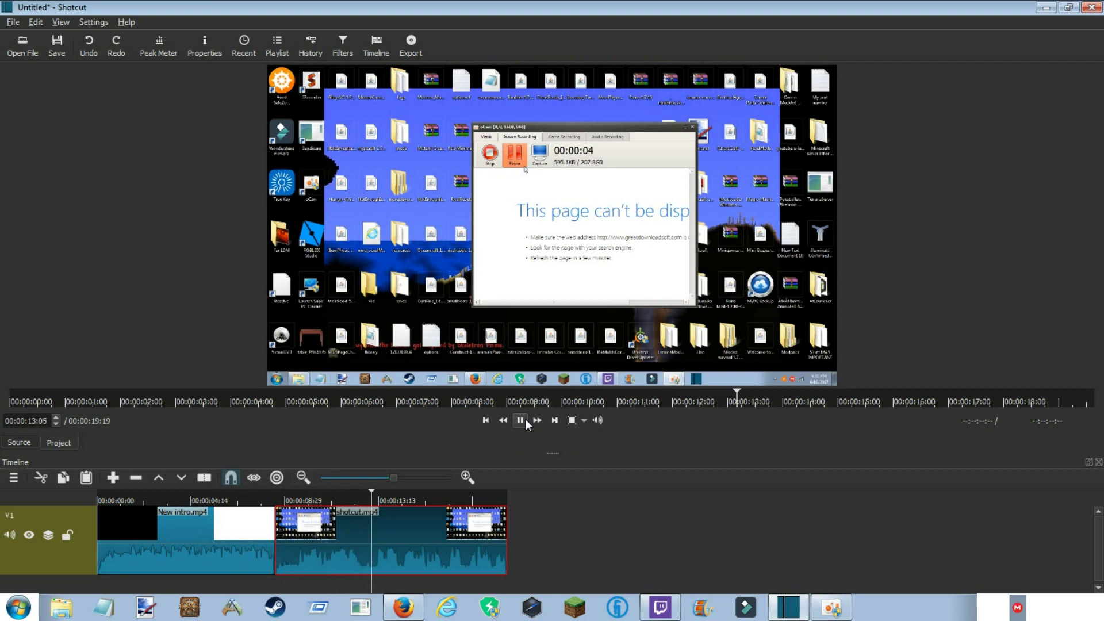
left_click(525, 418)
left_click_drag(399, 492, 90, 492)
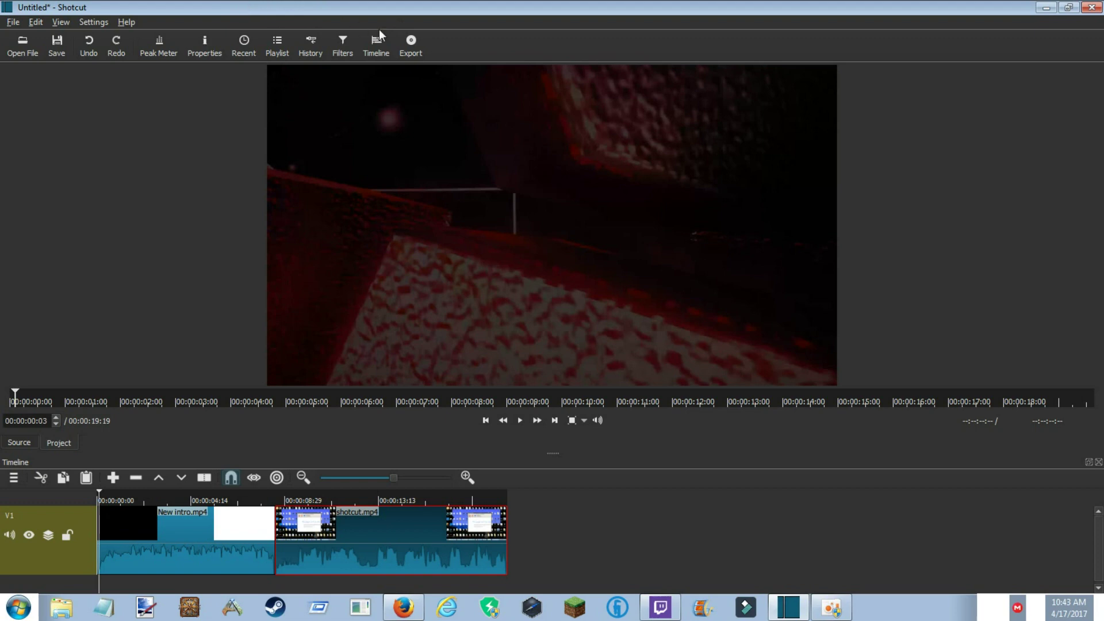
Step: Choose the H.264 High Profile stock export preset with mp4 as the output format
left_click(411, 51)
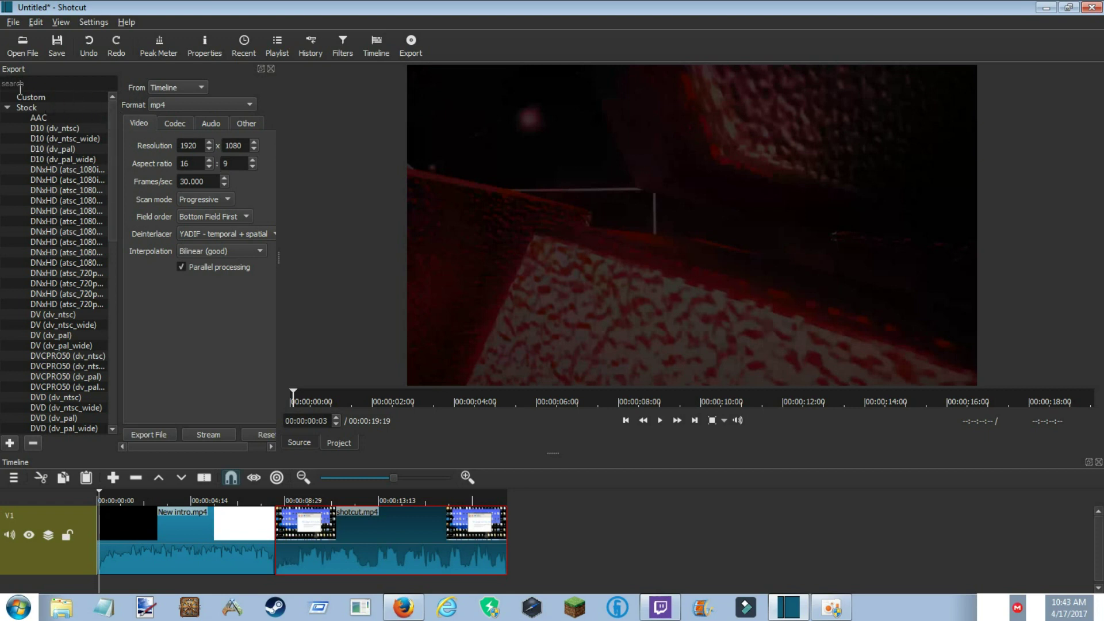
left_click_drag(112, 181, 109, 240)
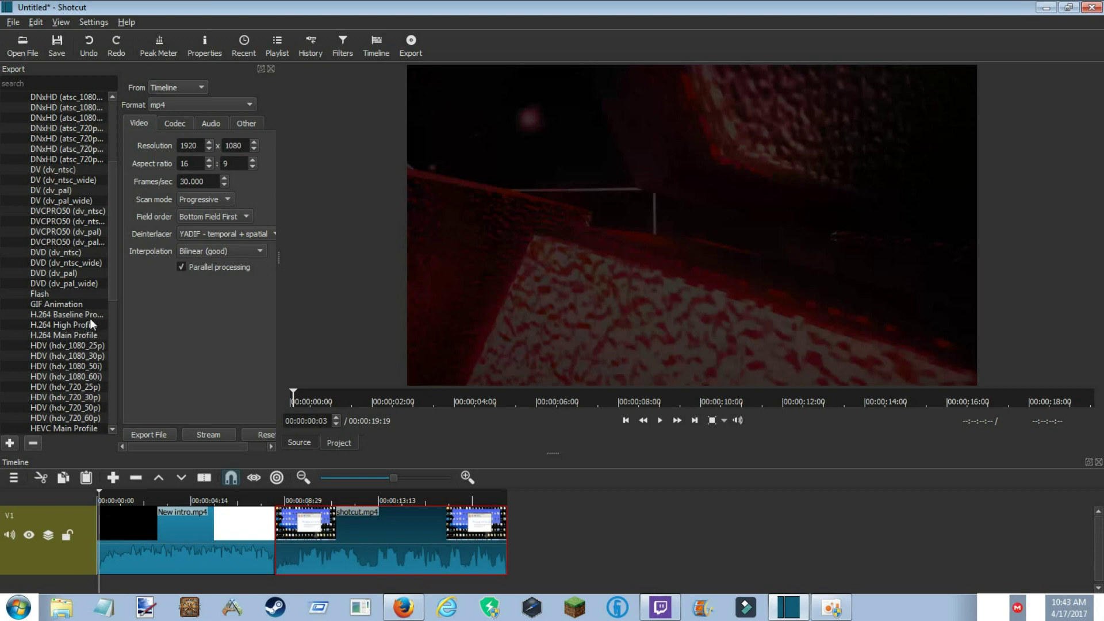
left_click(72, 324)
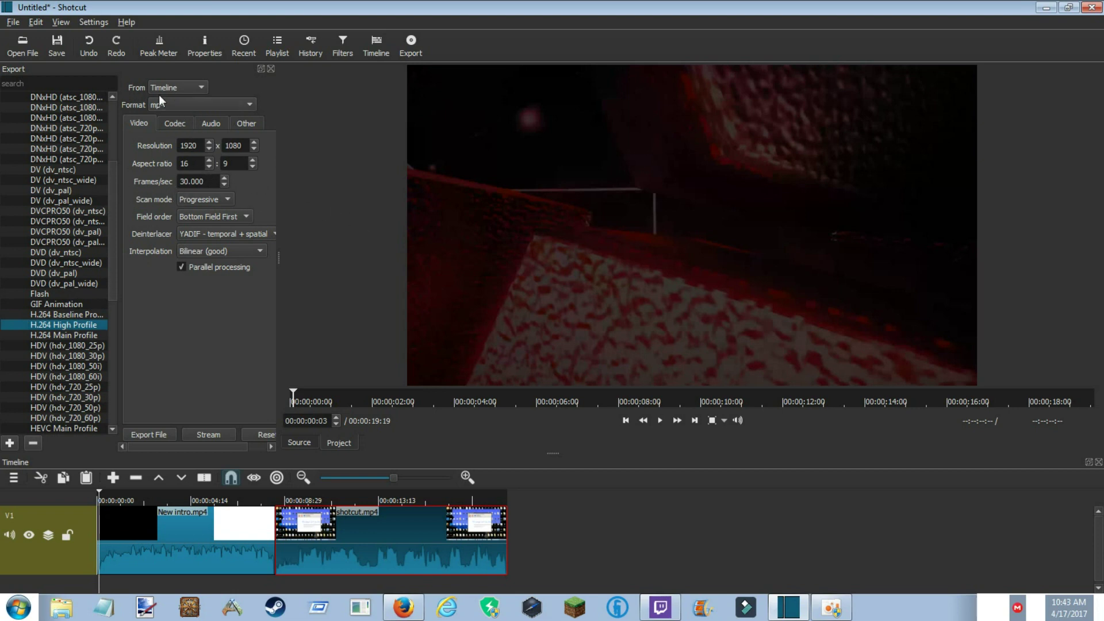
left_click(192, 103)
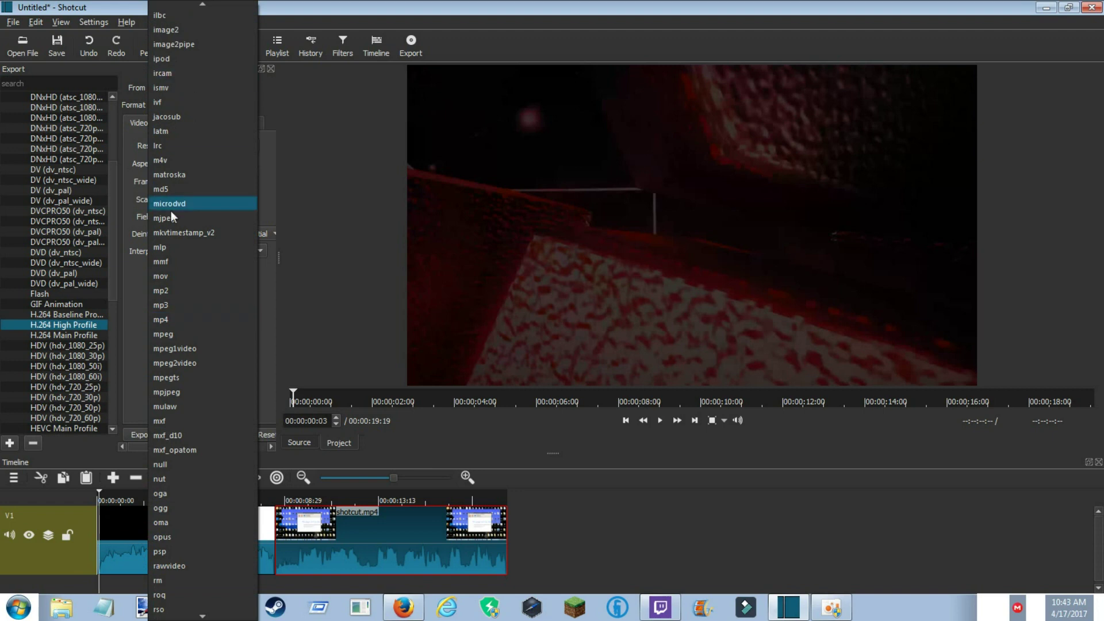
left_click(172, 320)
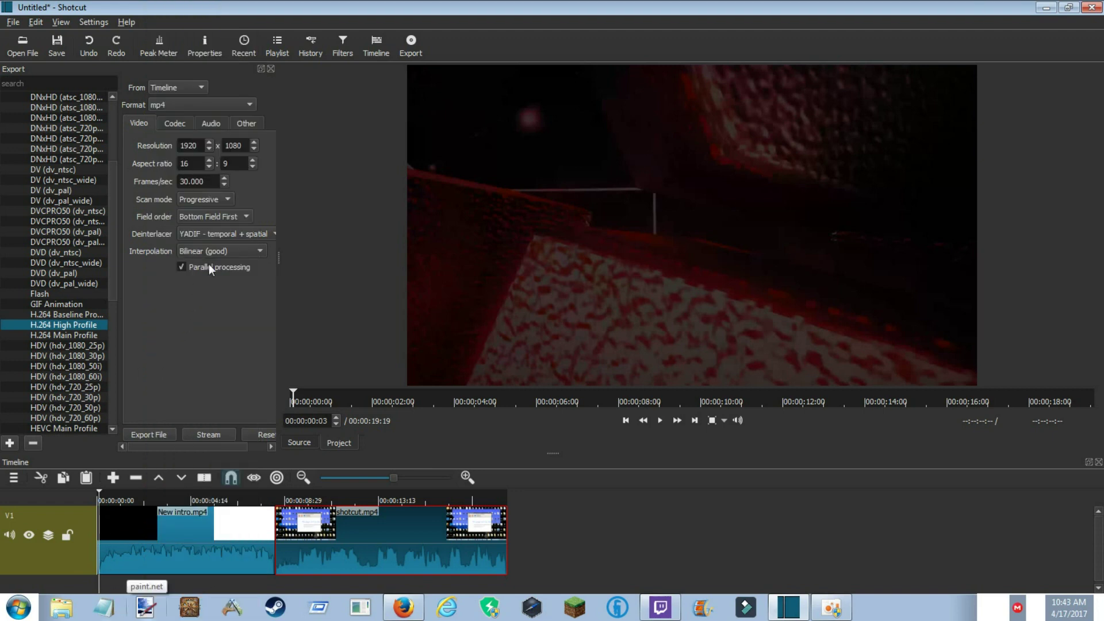
mouse_move(208, 265)
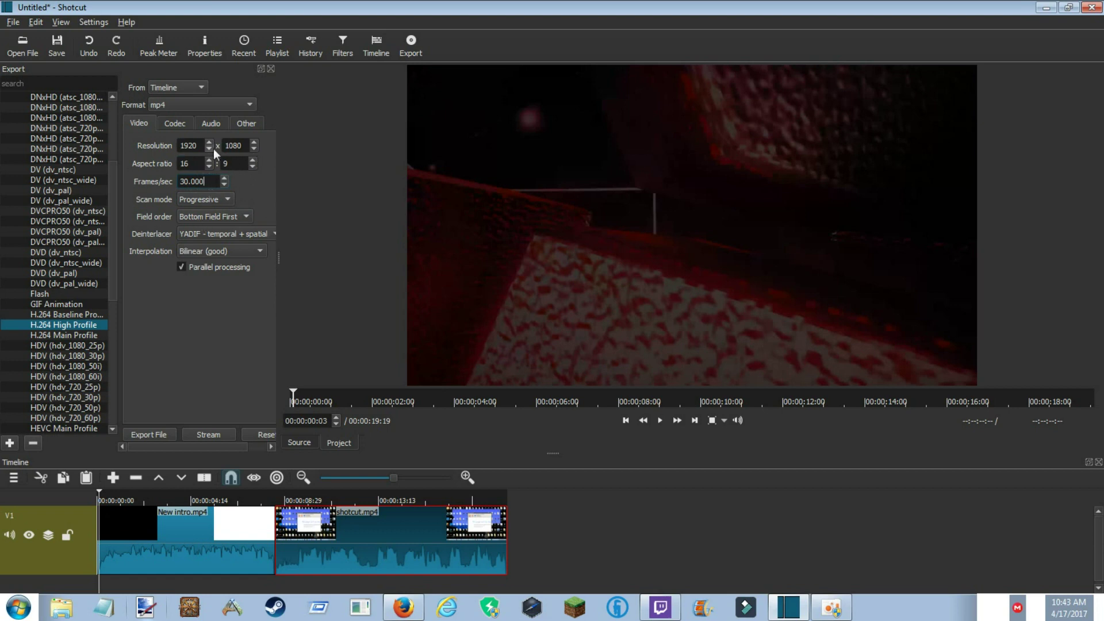
Step: Check the 1920×1080 resolution fields and scan mode choices, then view the codec settings
double_click(189, 146)
double_click(237, 145)
double_click(190, 146)
left_click(243, 146)
left_click_drag(200, 146, 170, 145)
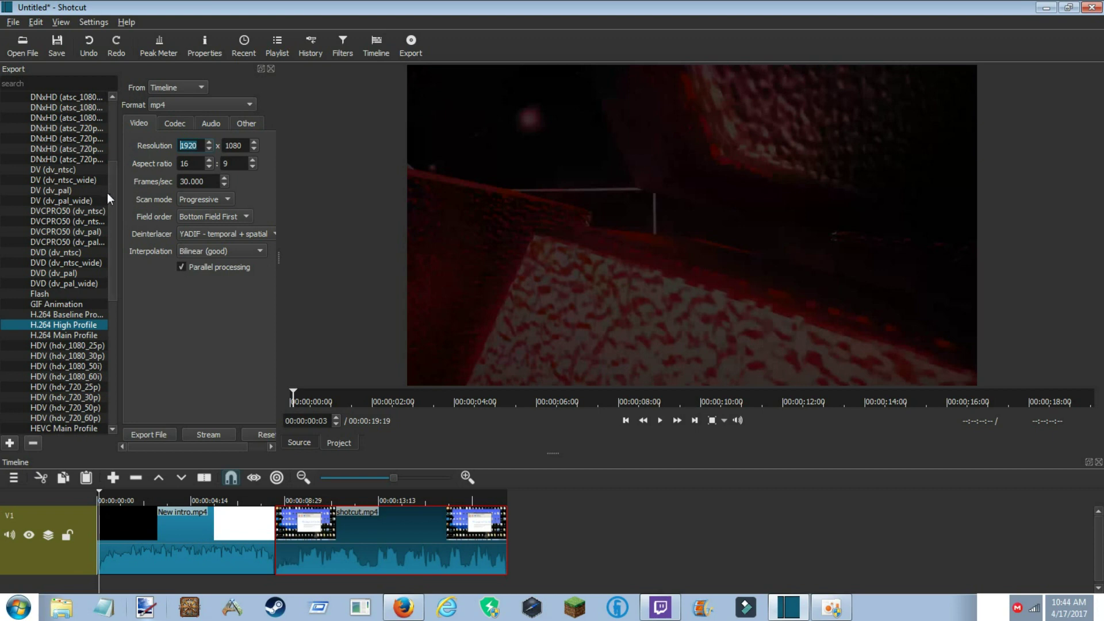
double_click(237, 146)
left_click(216, 202)
left_click(175, 124)
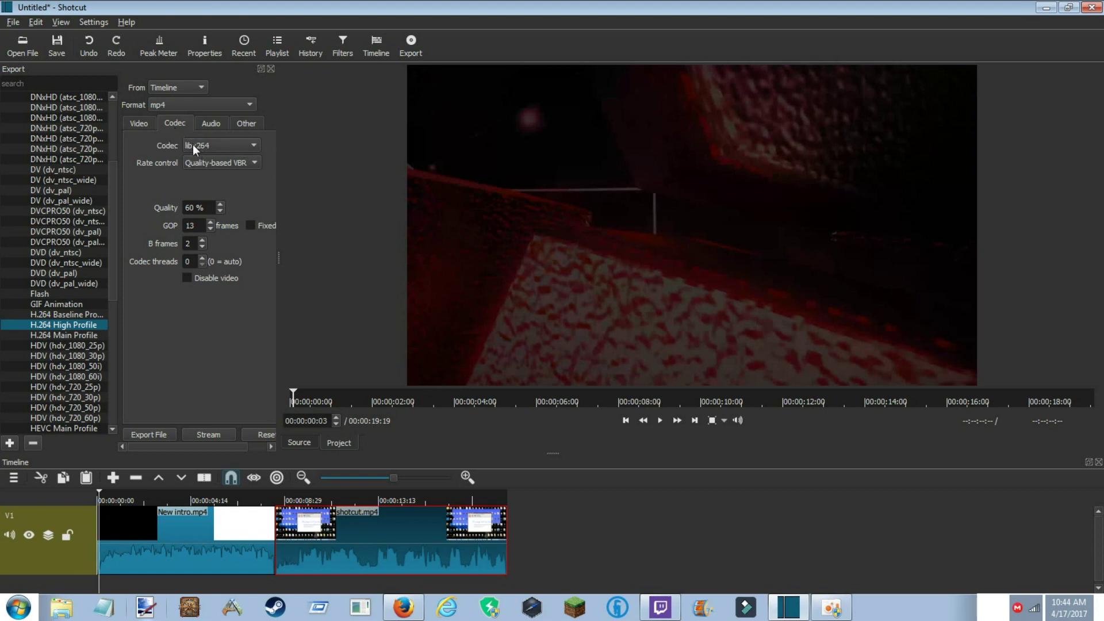
Step: Keep libx264 with quality-based VBR rate control and raise quality to 70%
left_click(195, 146)
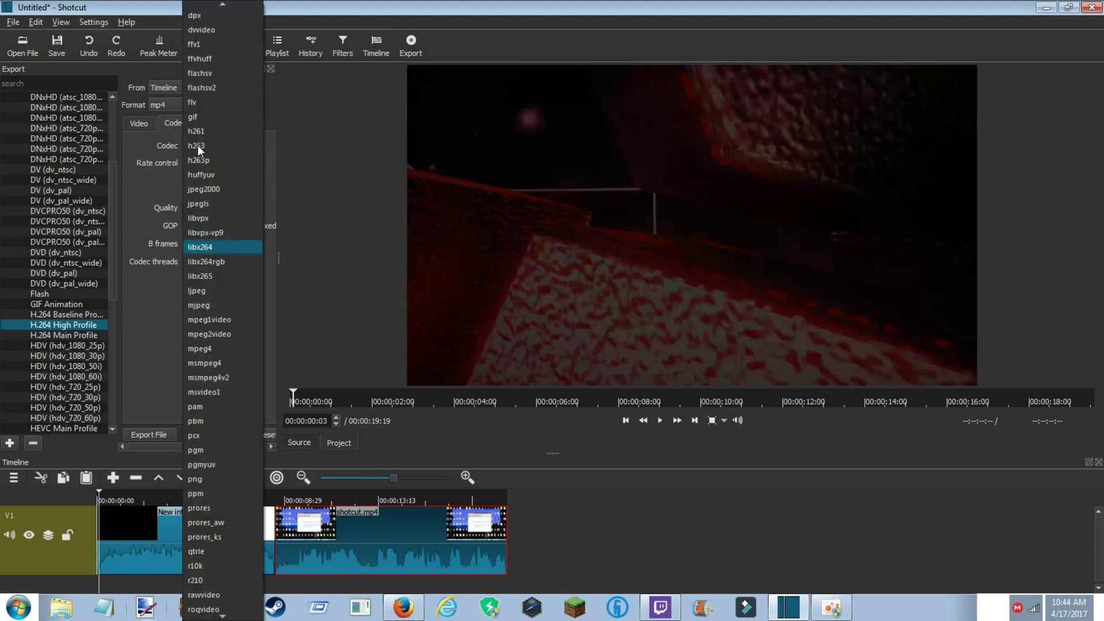
left_click(214, 249)
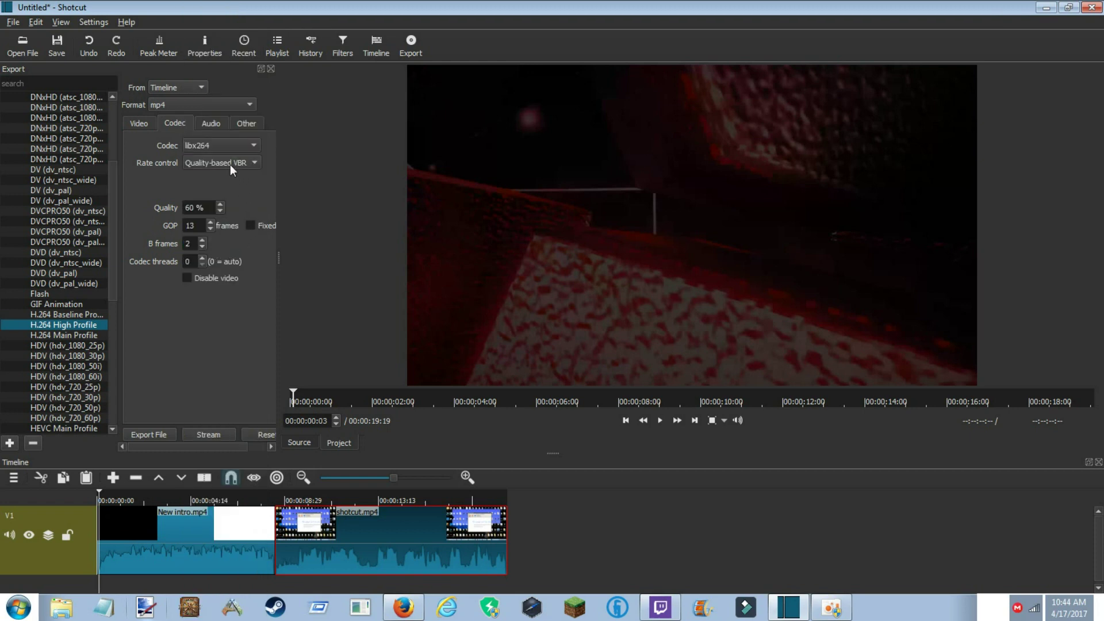
left_click(208, 167)
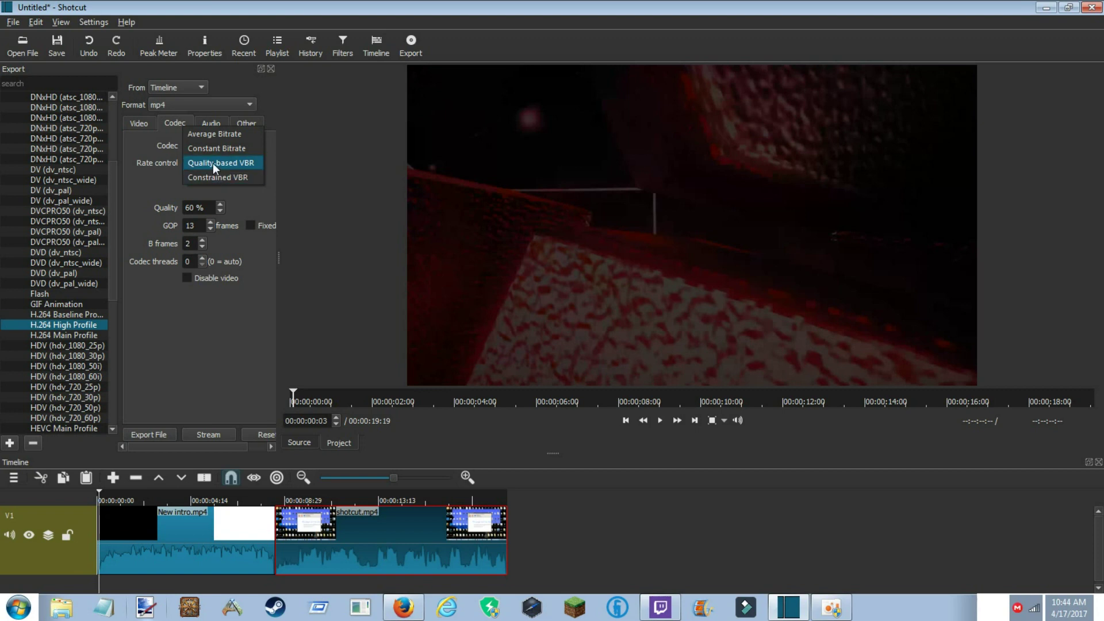
left_click(219, 164)
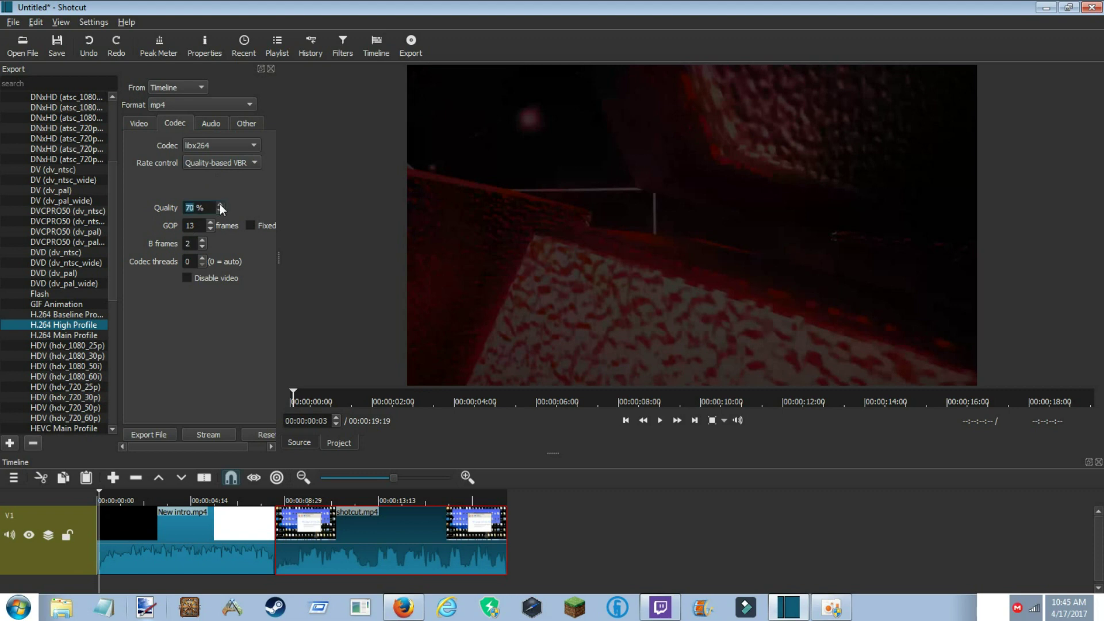
left_click(247, 212)
Step: Review the audio settings (aac, 256k, 48000 Hz) and return to the Video tab
left_click(211, 126)
left_click(245, 124)
left_click(211, 124)
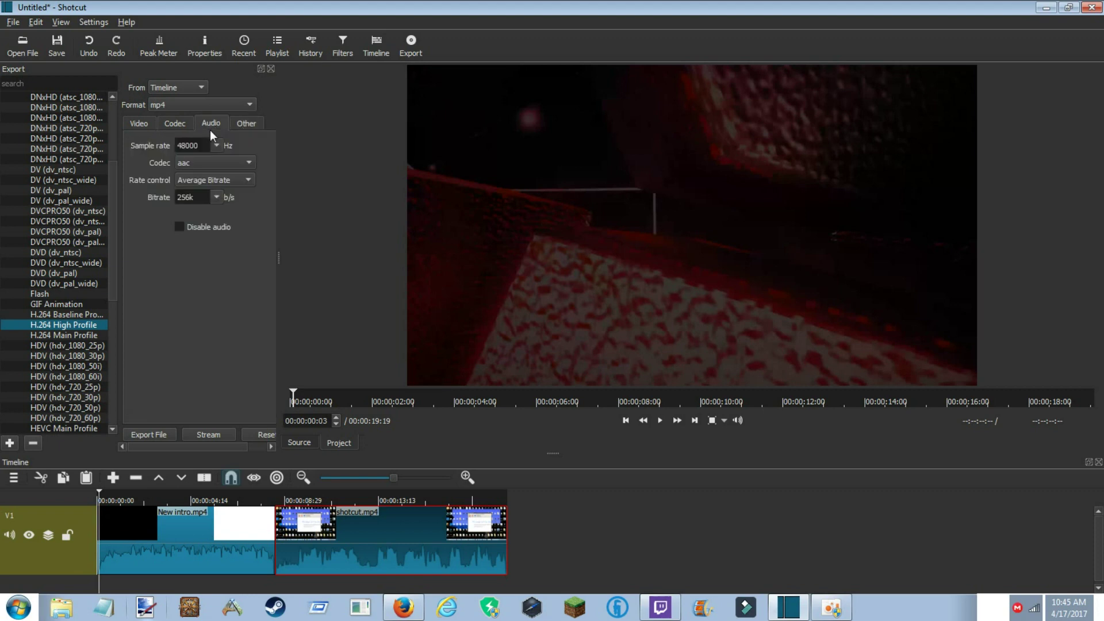
left_click(141, 125)
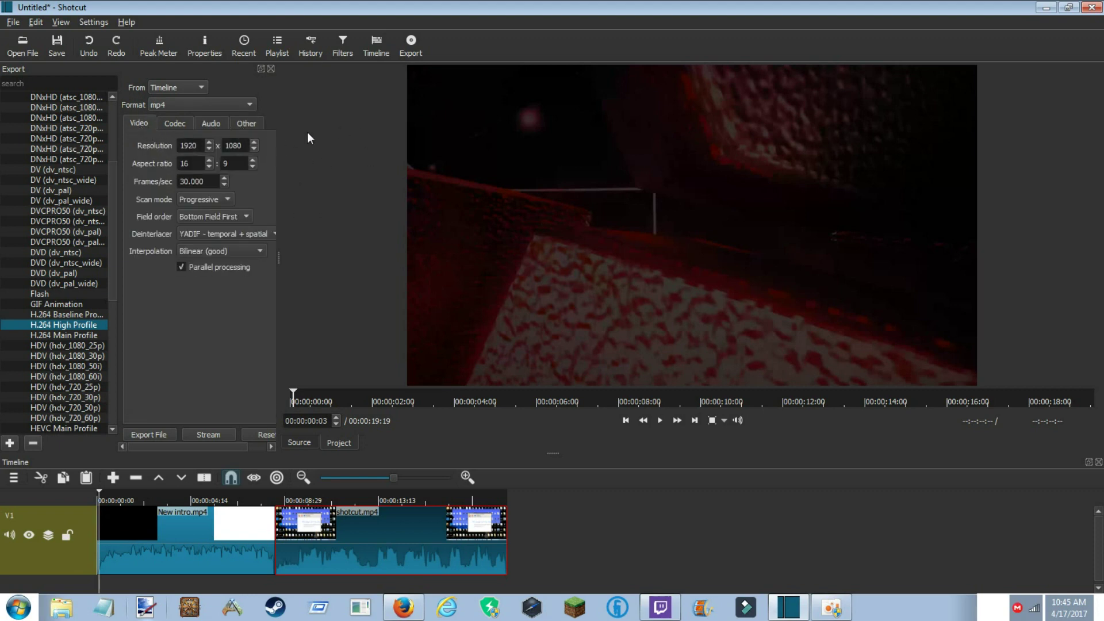
Step: Delete the old Happy wheeles 1 file from the oCam folder in the Export File dialog
left_click(151, 434)
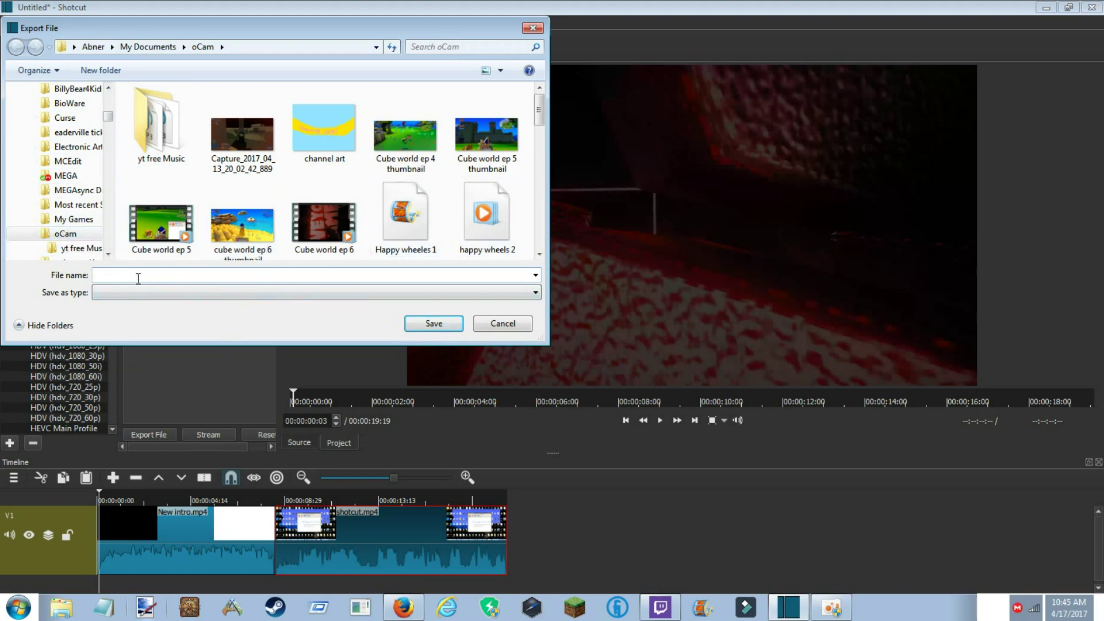
left_click(413, 233)
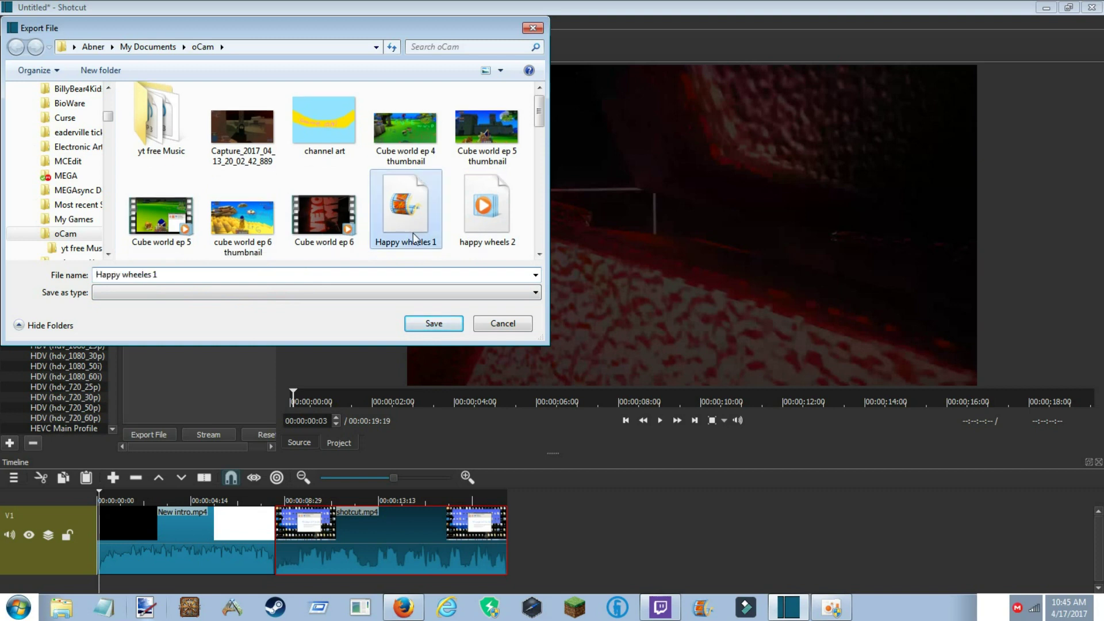
right_click(413, 233)
left_click(460, 548)
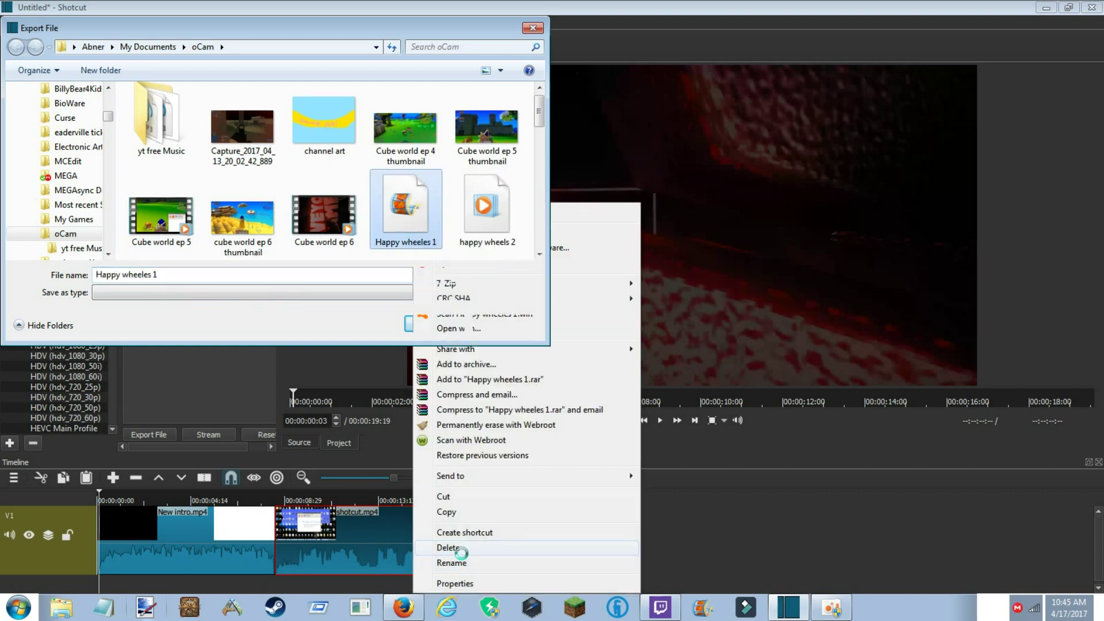
left_click(604, 291)
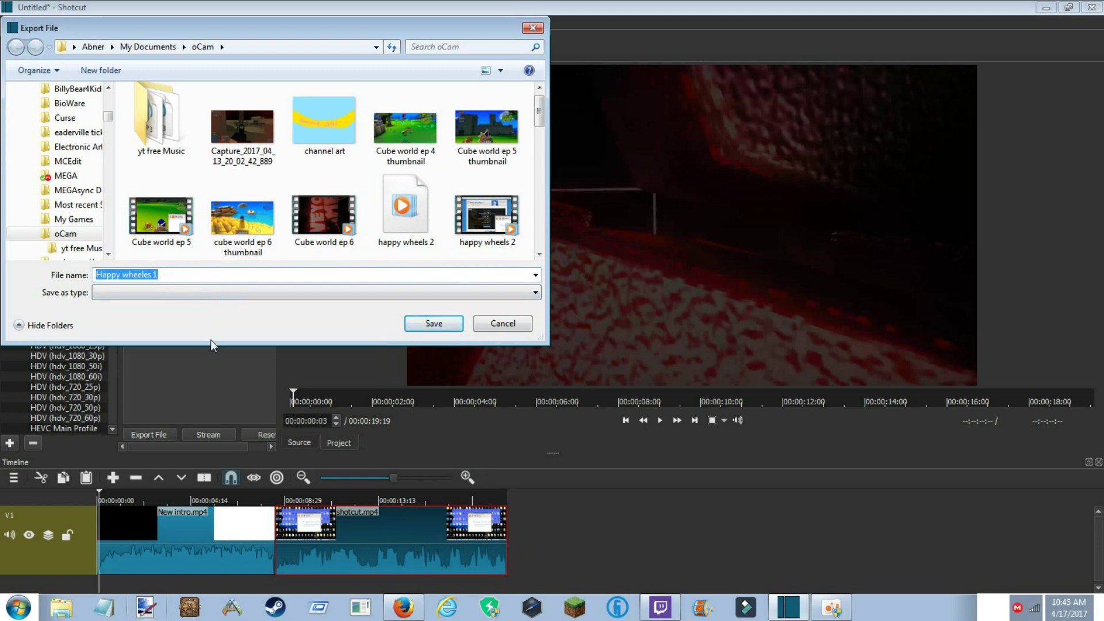
Step: Name the export 'tutorial video' and save it to queue the job
type("TUro")
key("BackSpace")
key("BackSpace")
type("tutorial video")
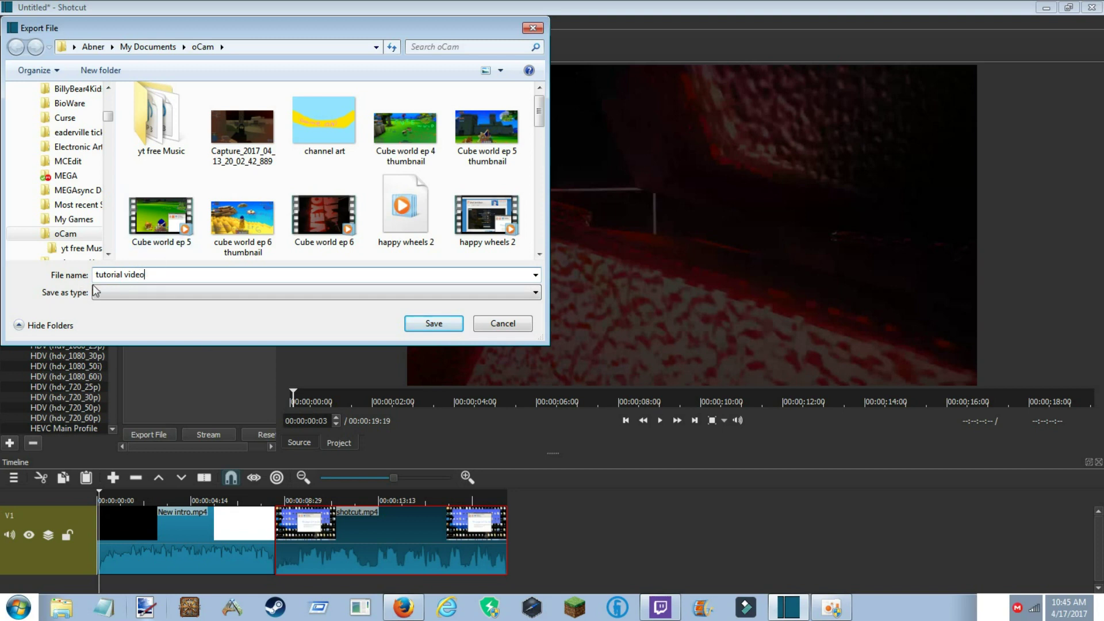
left_click(434, 324)
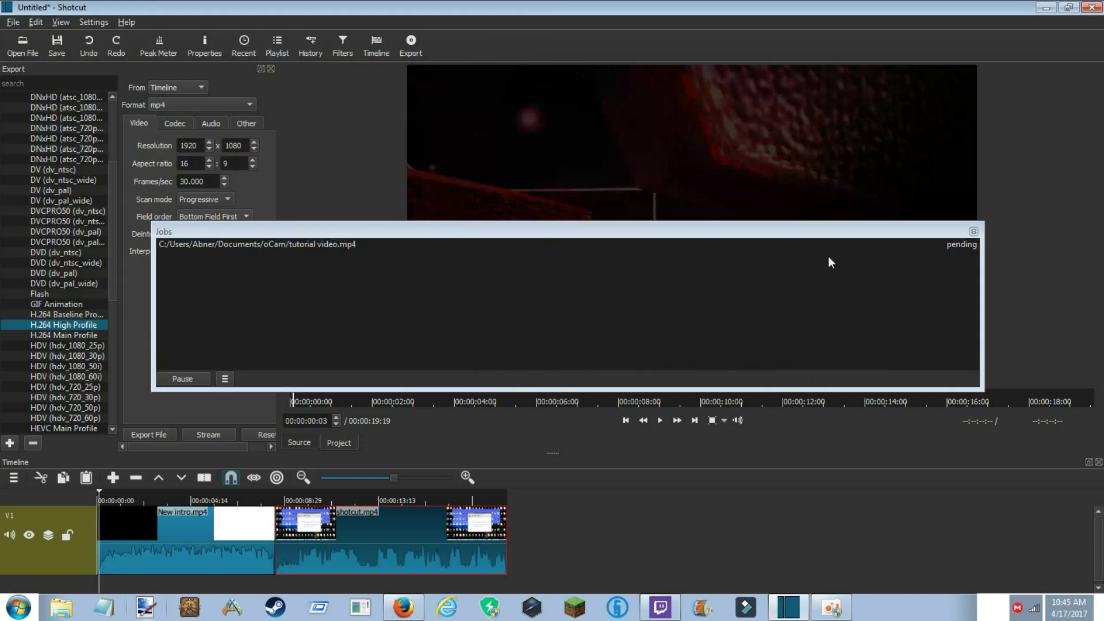
Step: Dock the Jobs window at the right and select the timeline clips while the export finishes
left_click_drag(803, 232, 851, 236)
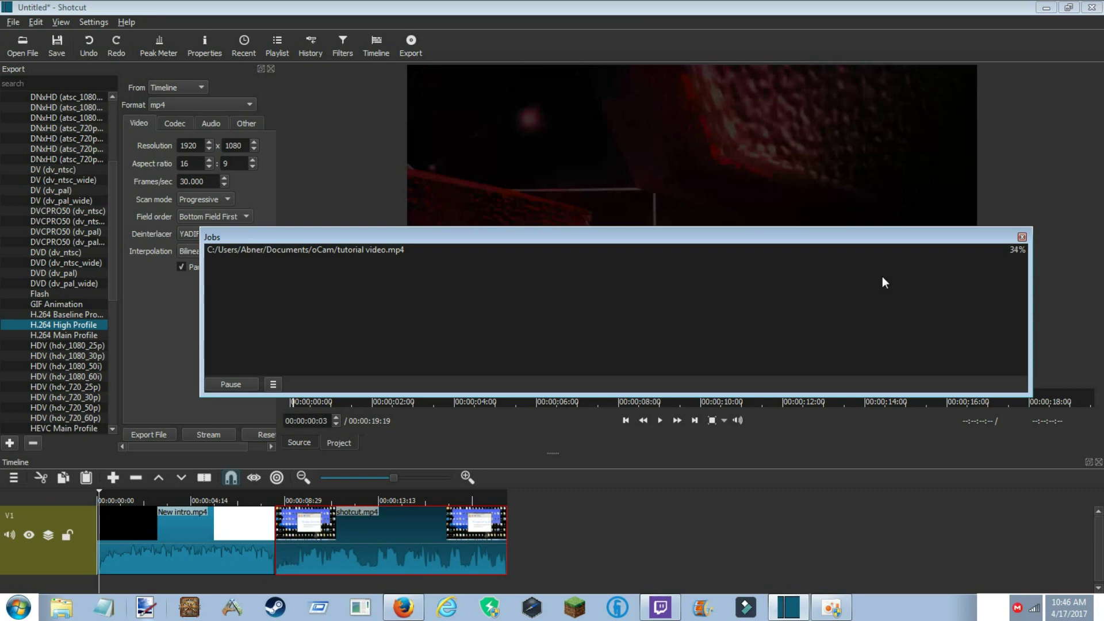
left_click_drag(747, 232, 1094, 249)
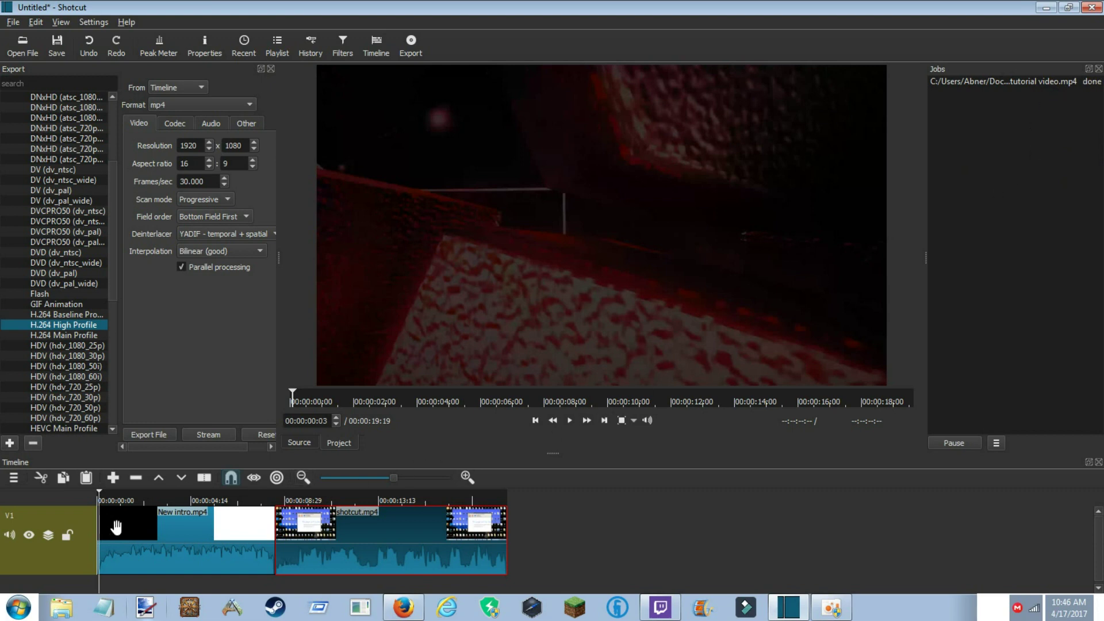
left_click(172, 538)
left_click(323, 540)
Step: Minimize Shotcut and briefly show then hide the oCam recorder window
left_click(1054, 8)
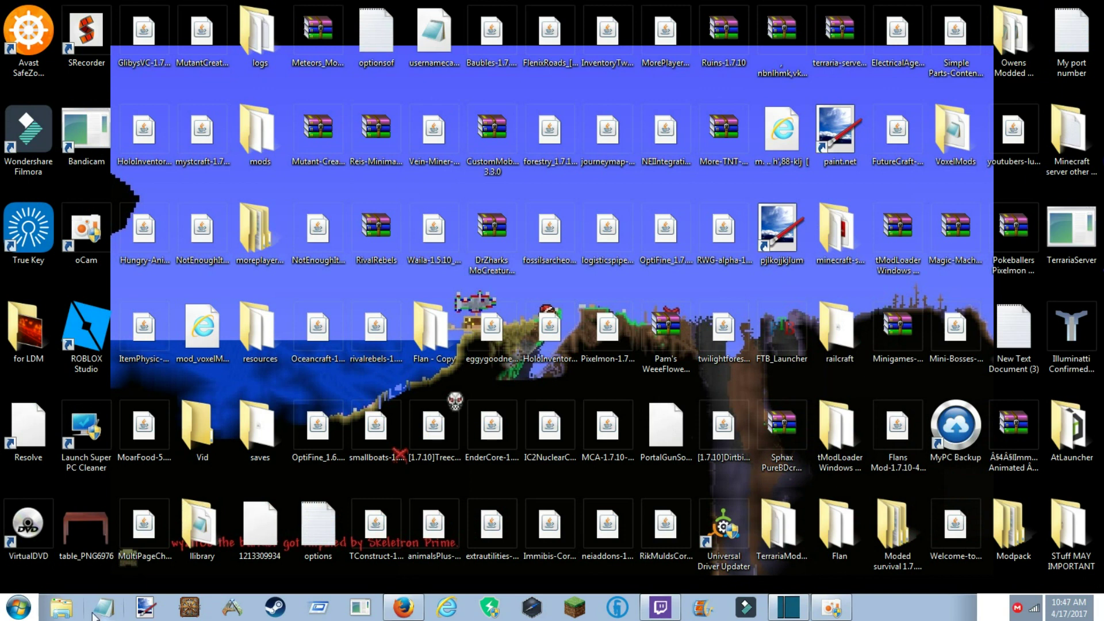
left_click(830, 607)
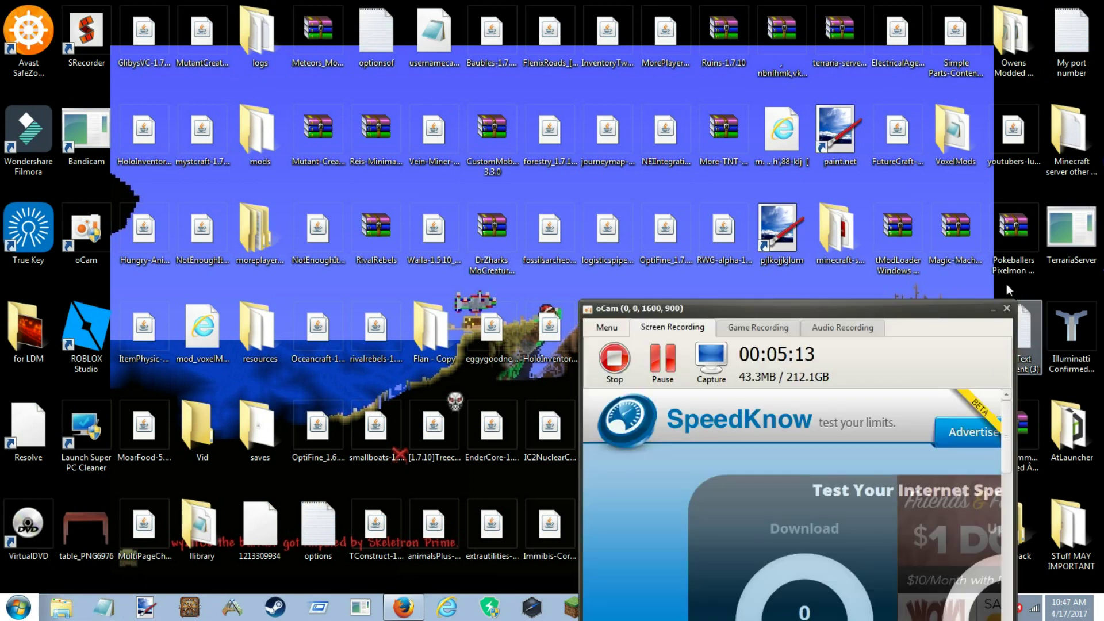
left_click(993, 309)
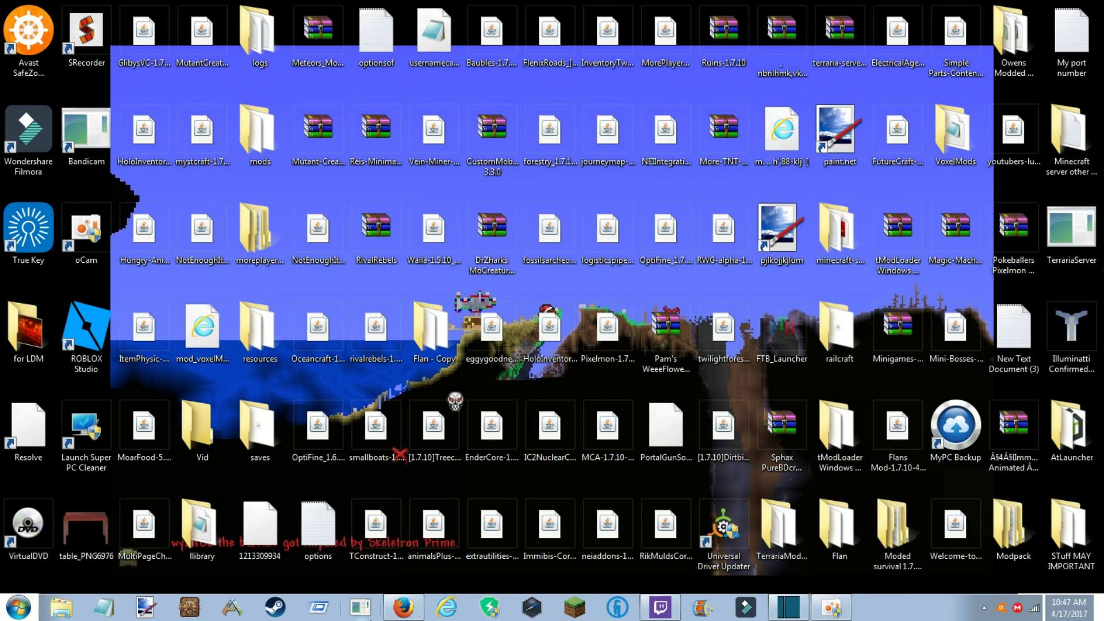
Step: Open Documents > oCam and play the exported tutorial video file
left_click(19, 607)
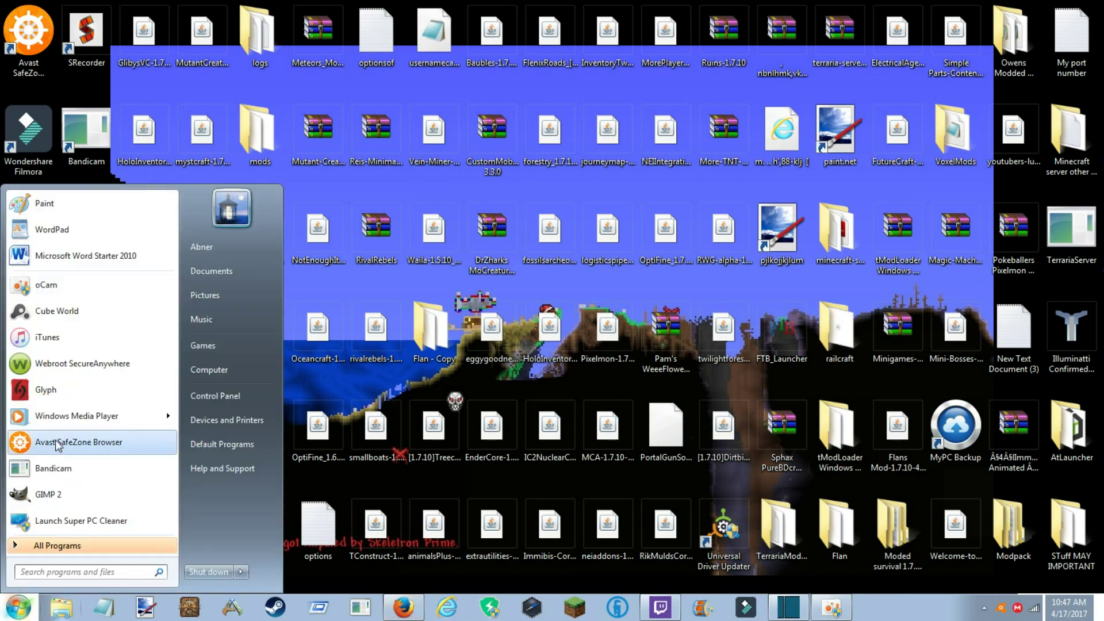
left_click(229, 273)
double_click(700, 193)
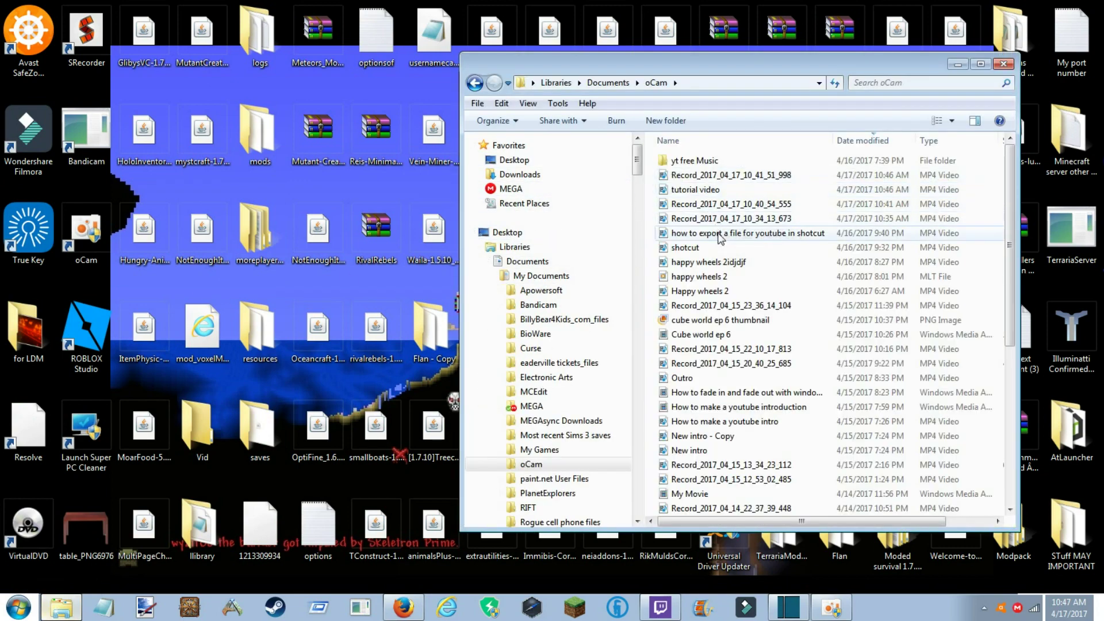
left_click(721, 192)
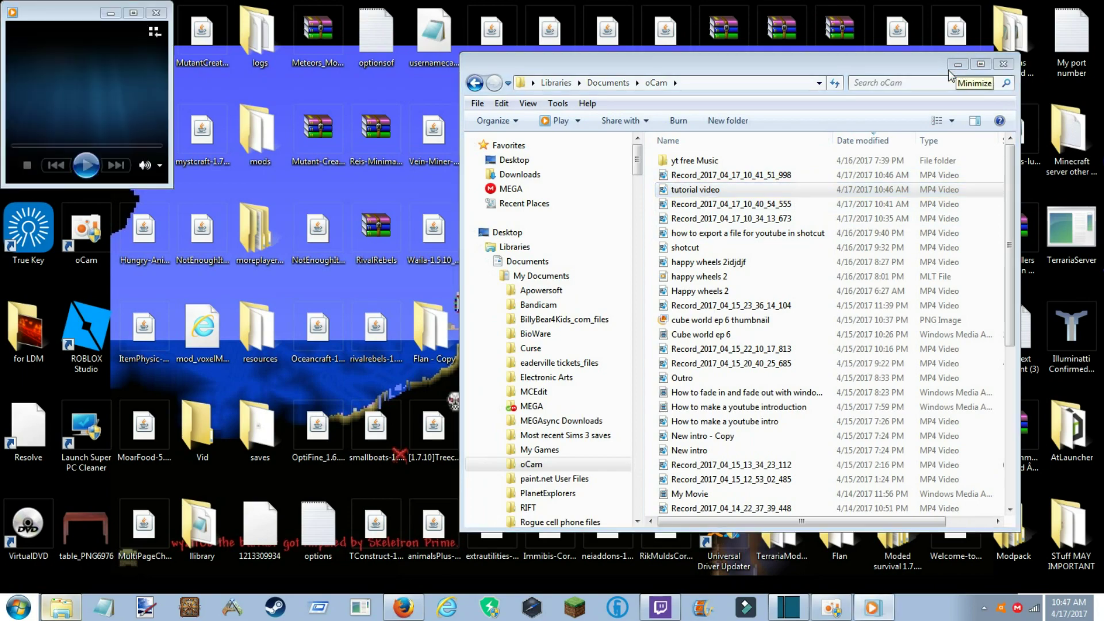
left_click(957, 67)
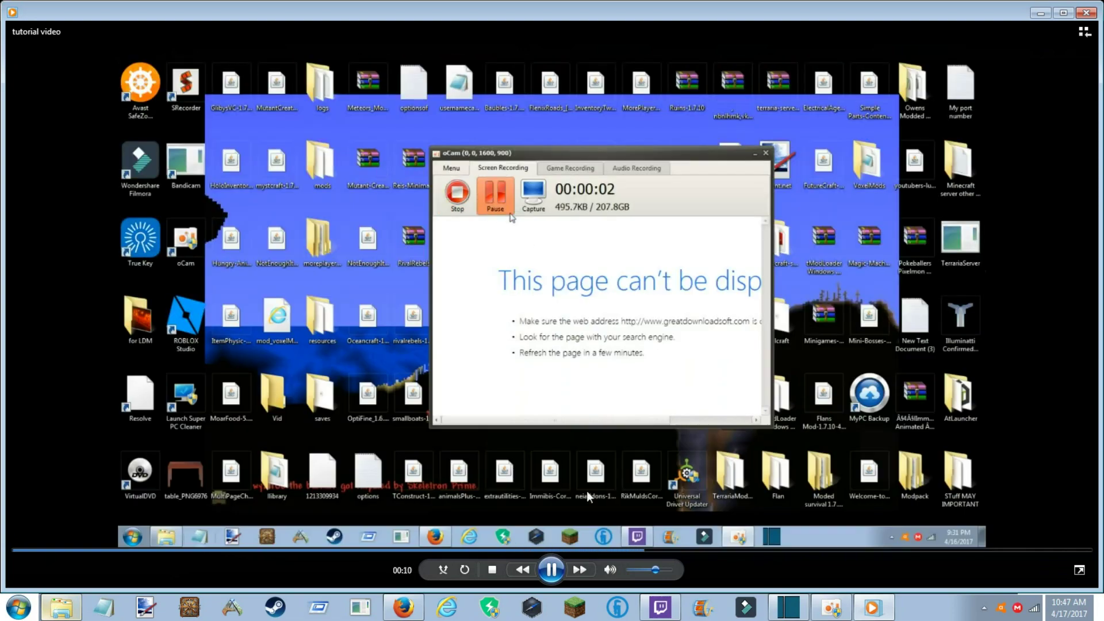
Step: Pause the tutorial video at 00:12 and close the media player
left_click(551, 569)
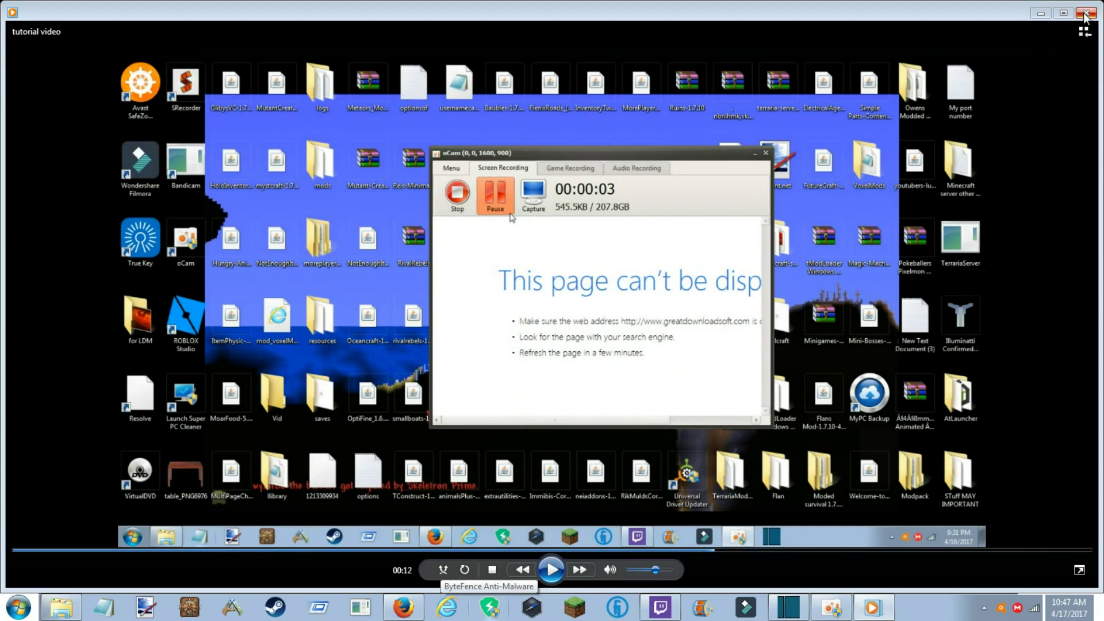
left_click(1085, 13)
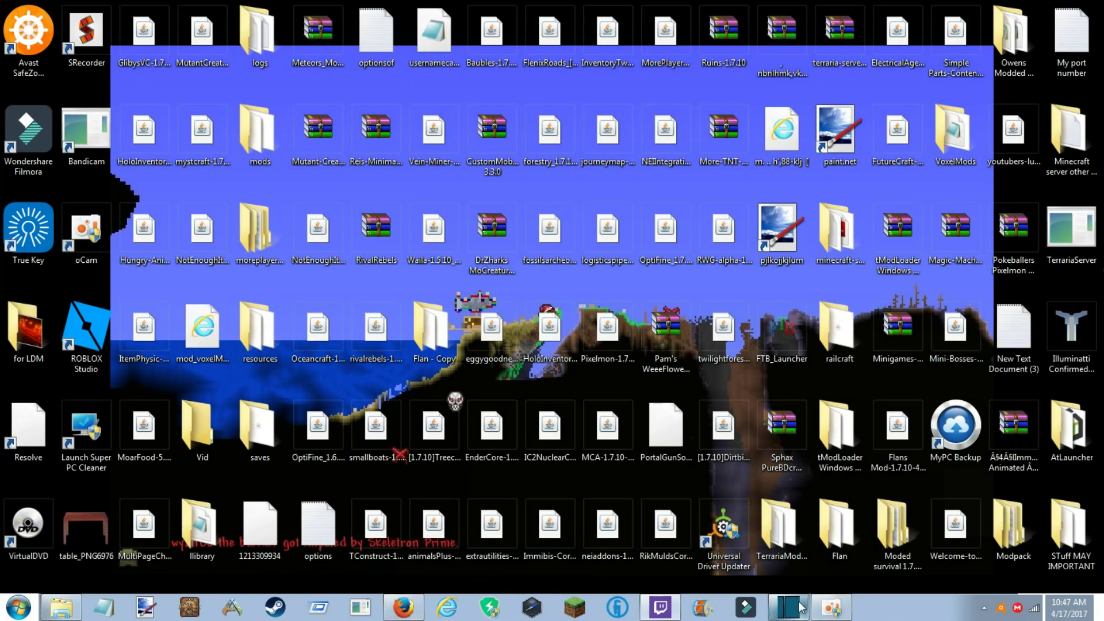